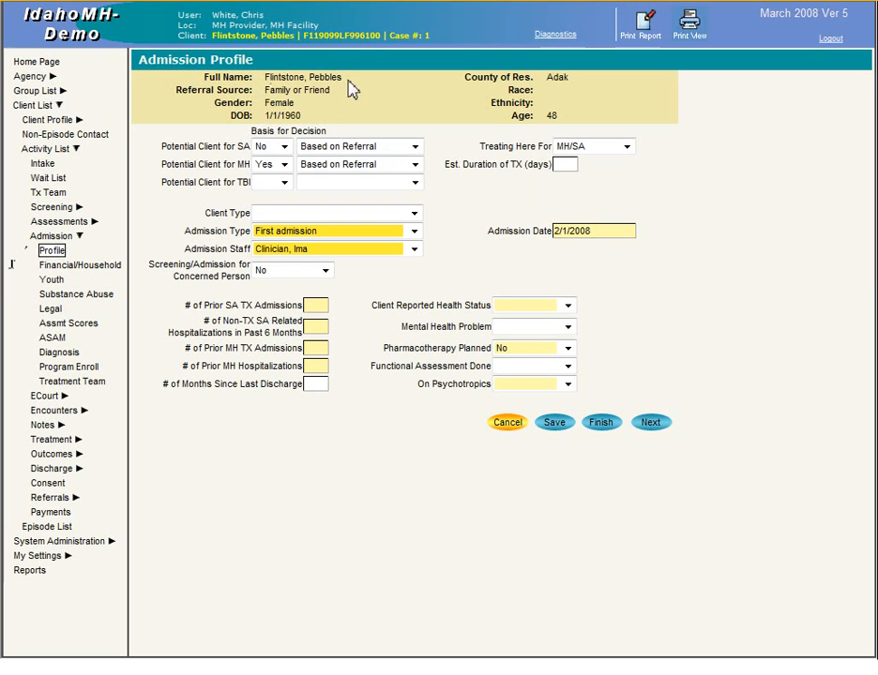
# - Set what the client is being treated here for to SA on the admission profile
pyautogui.click(632, 147)
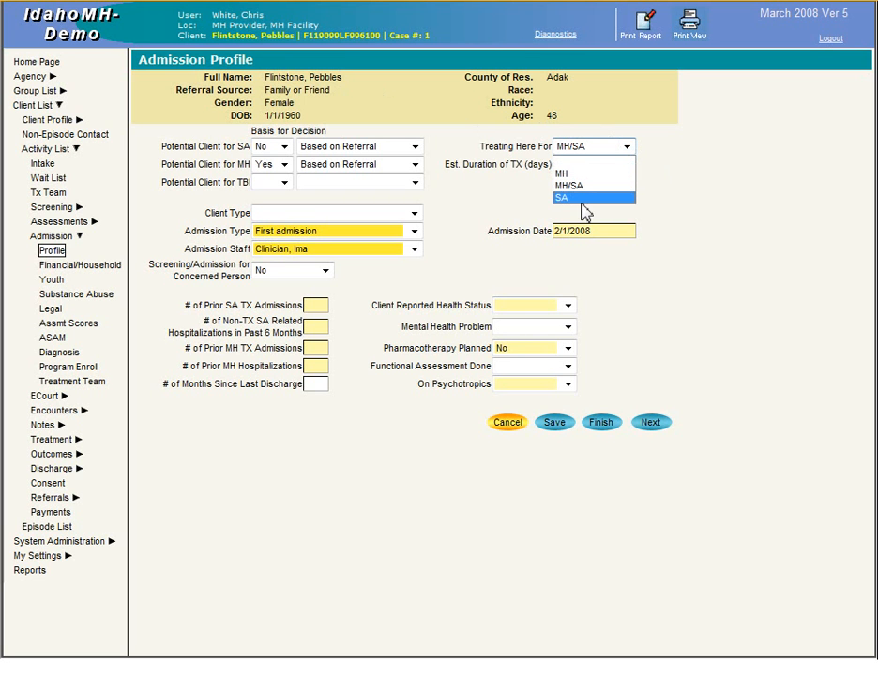
pyautogui.click(506, 218)
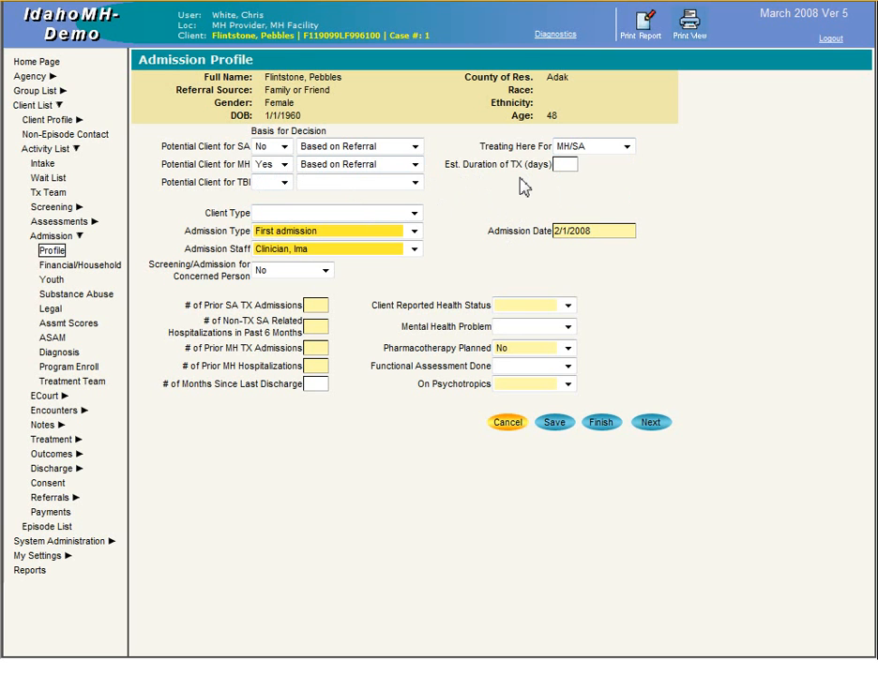
pyautogui.click(627, 147)
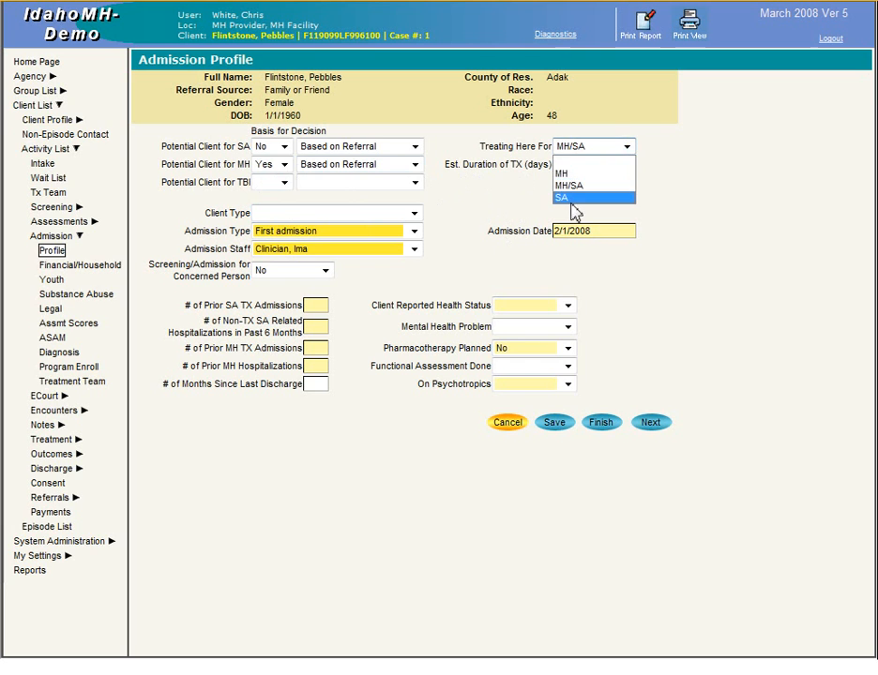
pyautogui.click(621, 199)
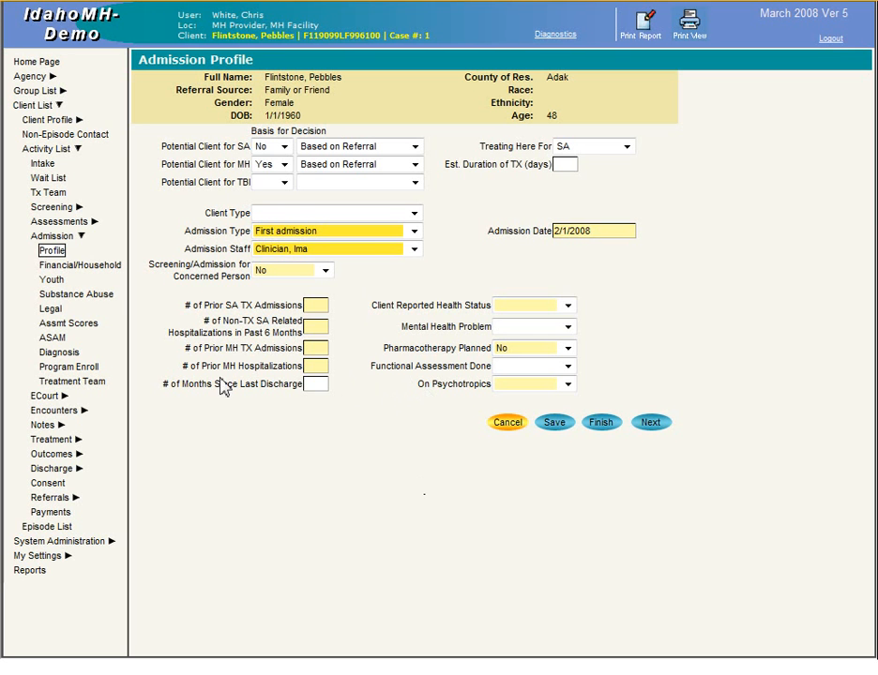
# - View the admission's Financial/Household page and the Youth page
pyautogui.click(81, 267)
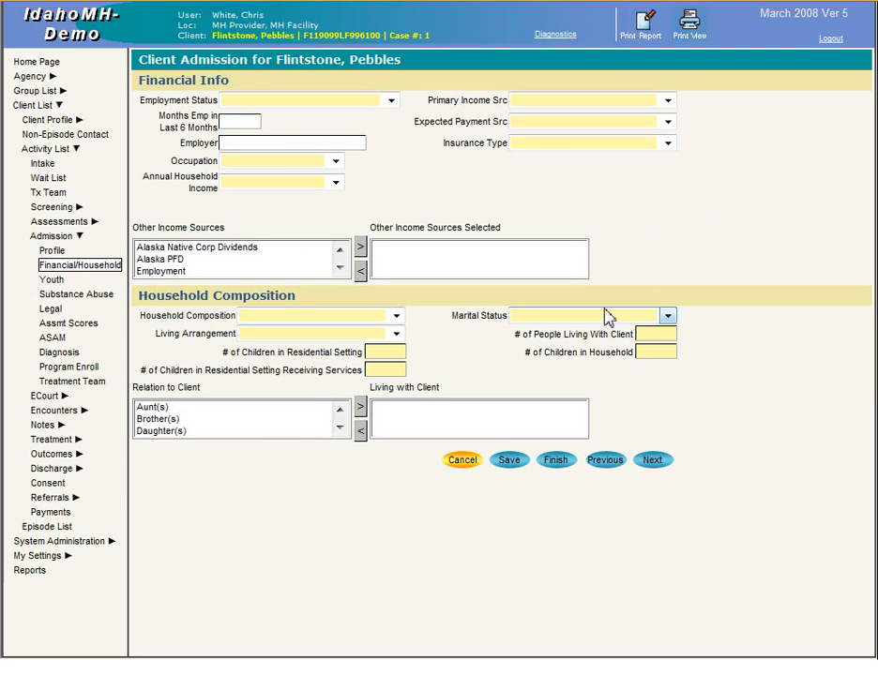
pyautogui.click(54, 279)
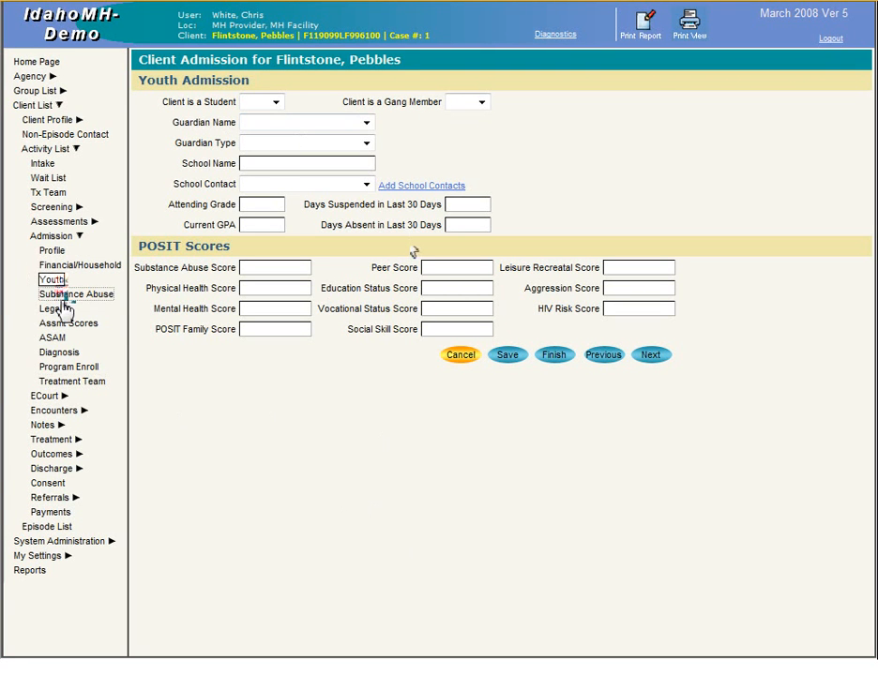
# - Record Alcohol as the admission's primary substance with Severe Problem/Dysfnc severity, 2-3 times daily frequency, Oral method and first use at age 13
pyautogui.click(66, 296)
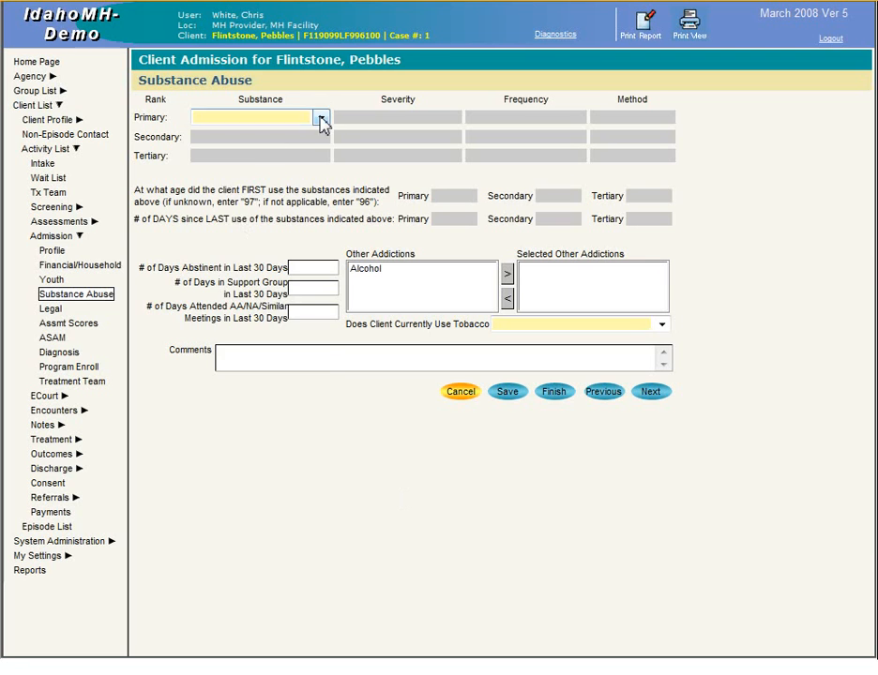
pyautogui.click(321, 119)
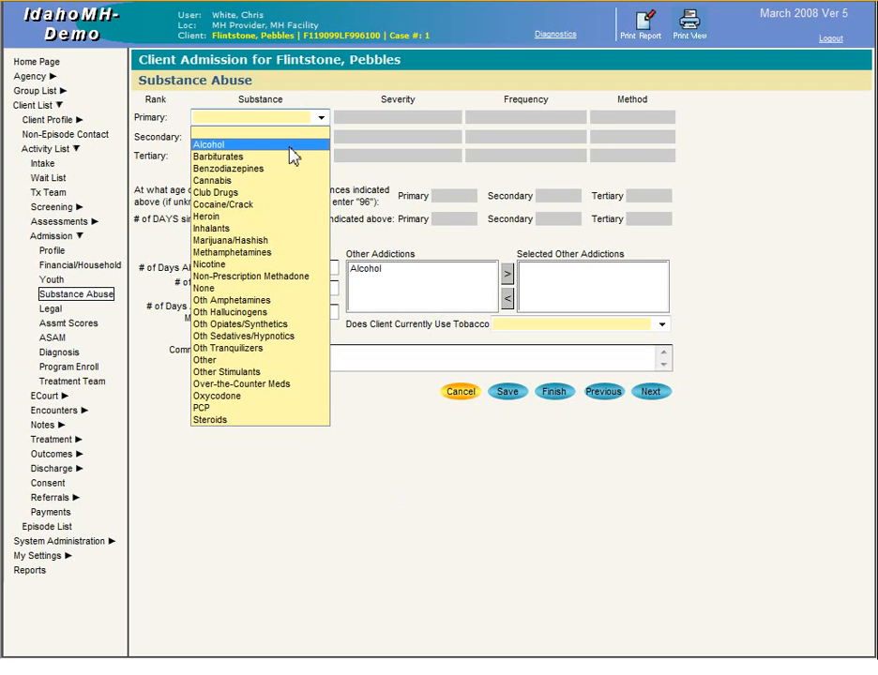
pyautogui.click(290, 145)
pyautogui.click(446, 118)
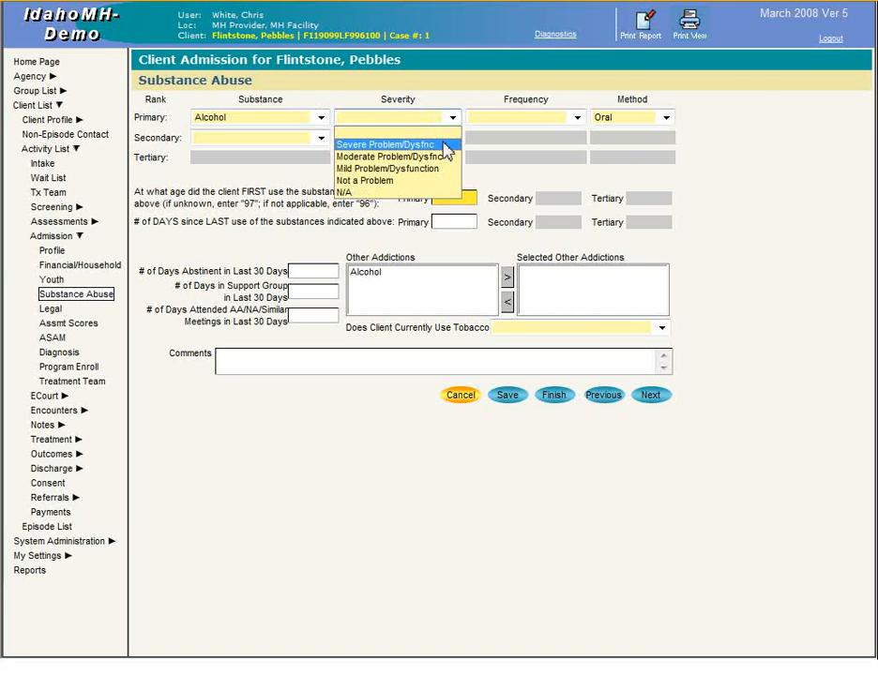
pyautogui.click(447, 145)
pyautogui.click(577, 118)
pyautogui.click(534, 162)
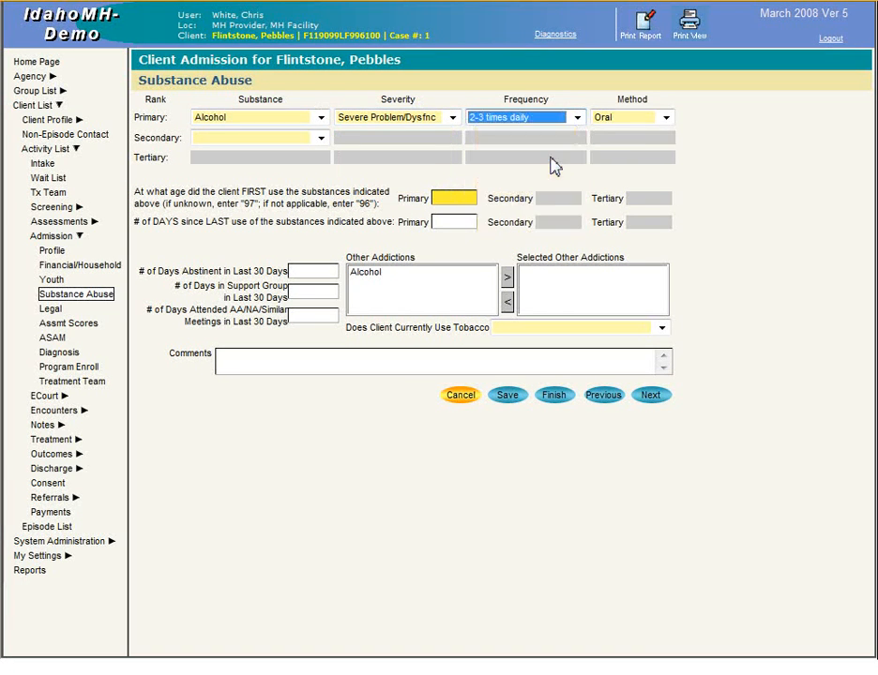
pyautogui.click(666, 118)
pyautogui.click(763, 155)
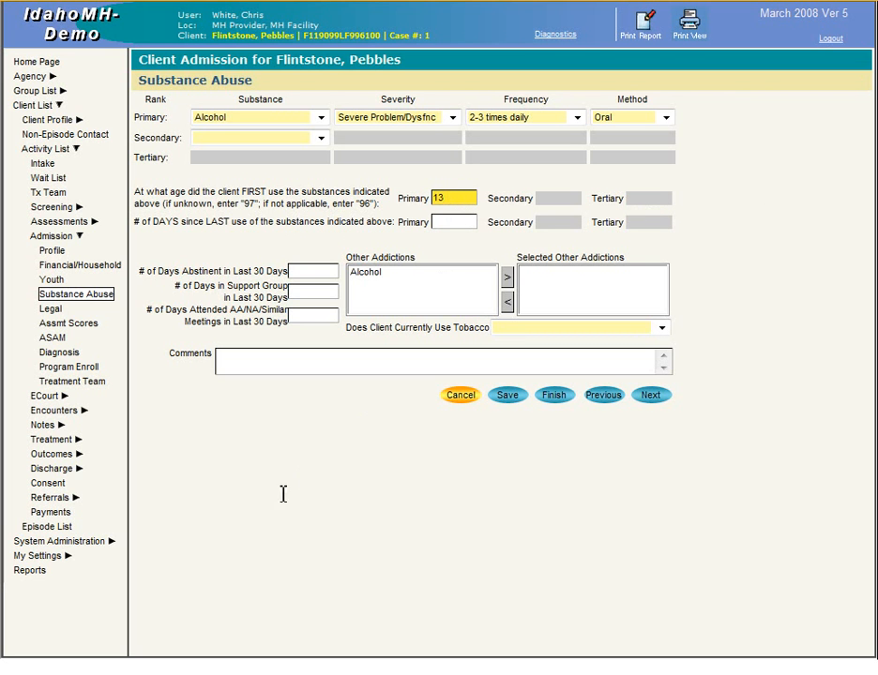
# - Set the client's current tobacco use to 0-No Tobacco Use and save the substance abuse details
pyautogui.click(508, 395)
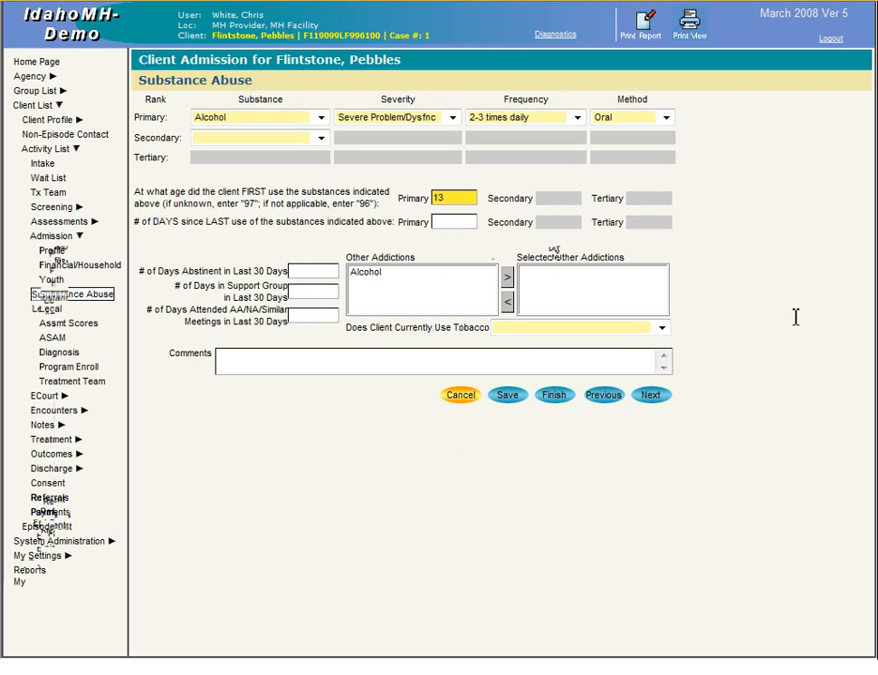
pyautogui.click(511, 329)
pyautogui.click(506, 355)
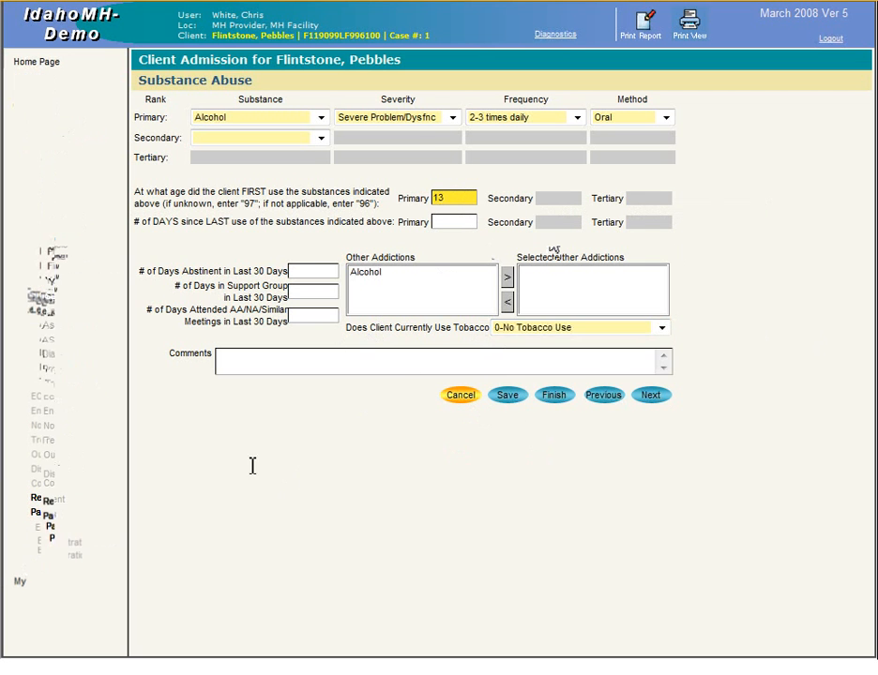
pyautogui.click(507, 395)
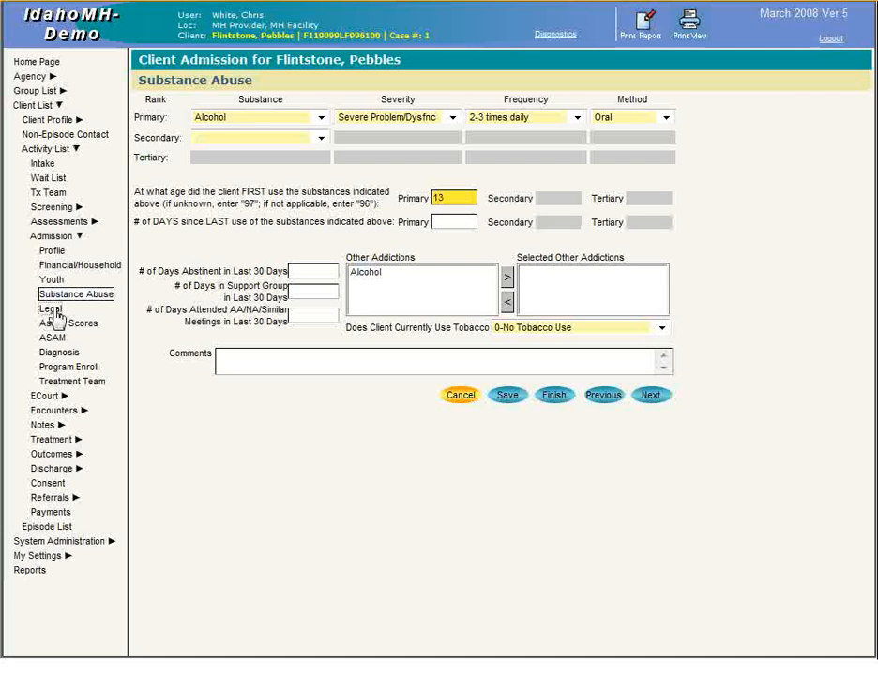
# - Add 90 Day Commitment and Court order for observation and evaluation to the selected legal statuses in the admission's legal history
pyautogui.click(56, 311)
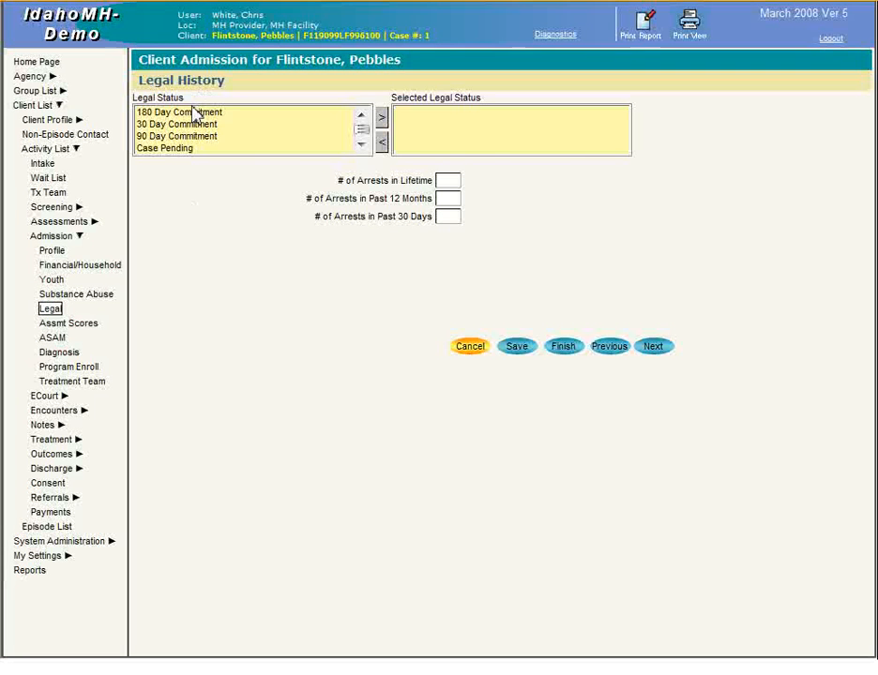
pyautogui.click(360, 144)
pyautogui.click(360, 143)
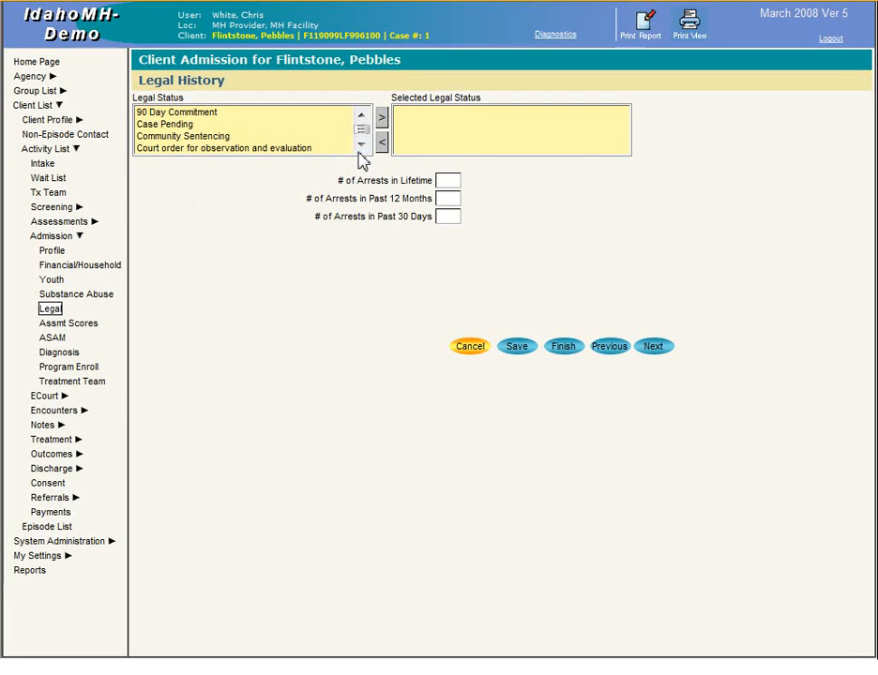
pyautogui.click(182, 114)
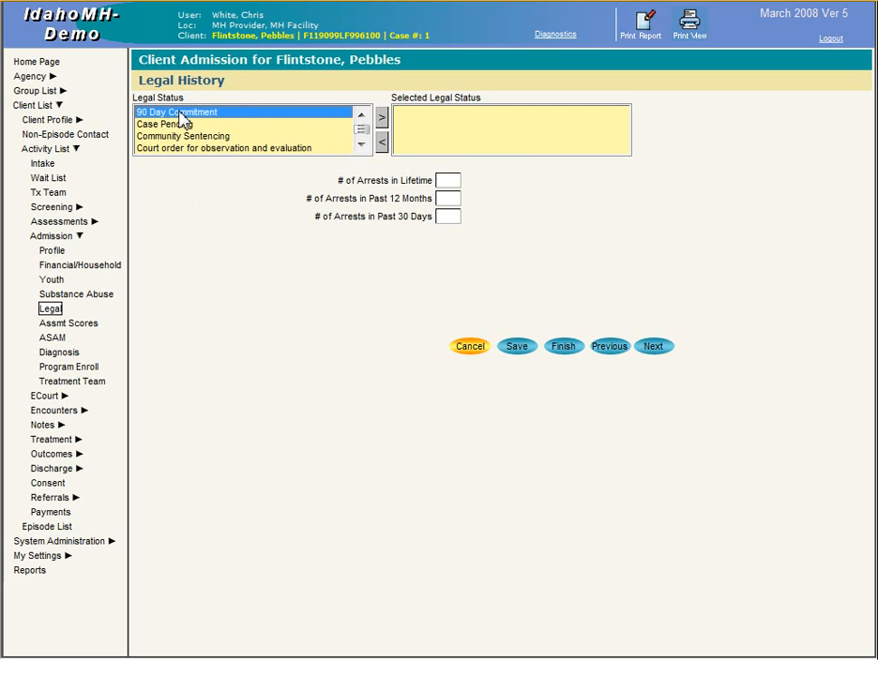
pyautogui.keyDown('ctrl'); pyautogui.click(218, 148); pyautogui.keyUp('ctrl')
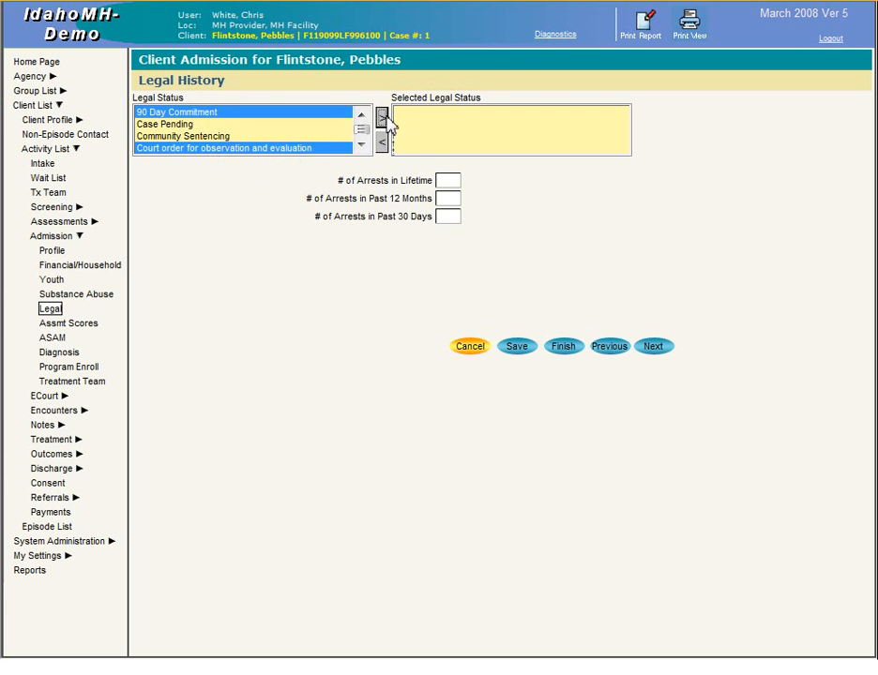
pyautogui.click(384, 118)
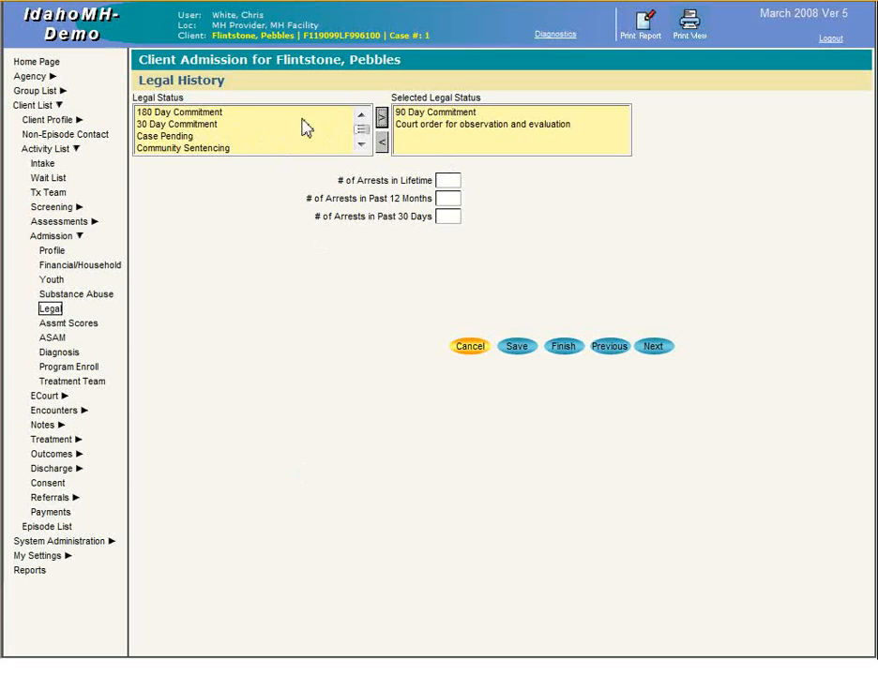
# - Look through the remaining legal status options and the fields for the number of arrests
pyautogui.click(361, 143)
pyautogui.click(362, 144)
pyautogui.click(361, 144)
pyautogui.click(361, 144)
pyautogui.click(362, 143)
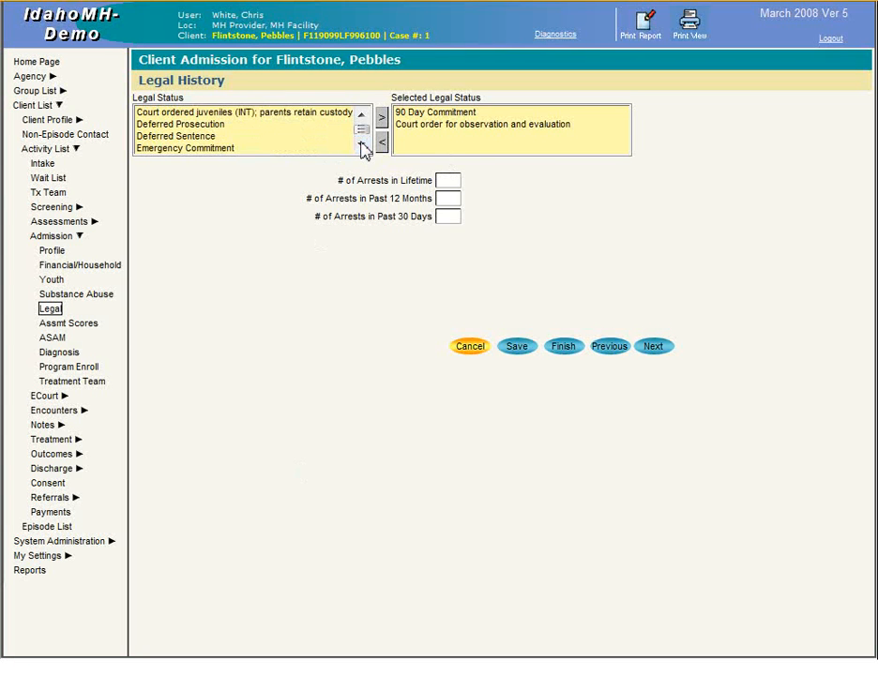
pyautogui.click(361, 143)
pyautogui.click(361, 144)
pyautogui.click(361, 144)
pyautogui.click(361, 144)
pyautogui.click(362, 144)
pyautogui.click(361, 144)
pyautogui.click(361, 144)
pyautogui.click(361, 144)
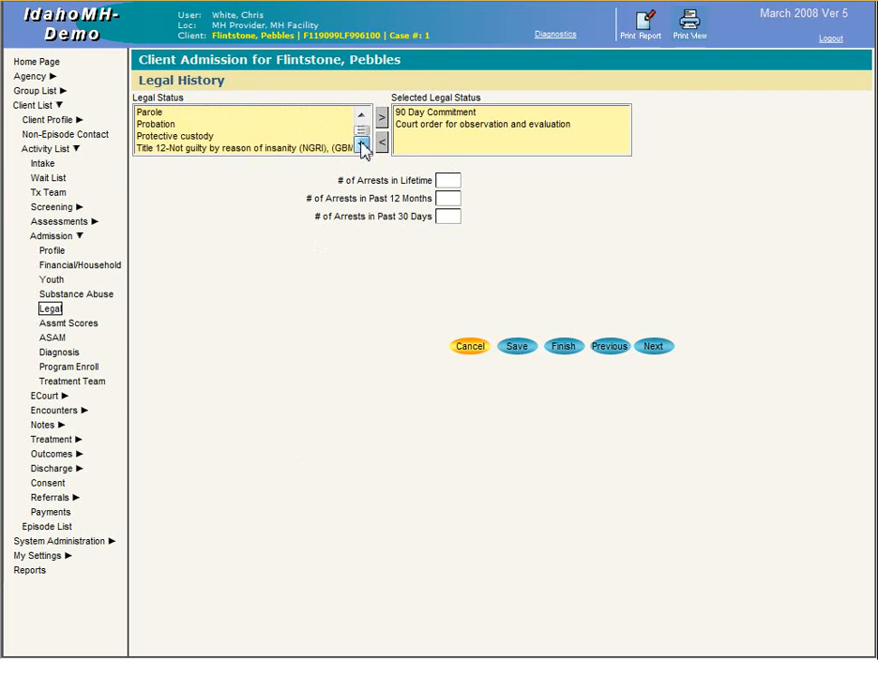
pyautogui.click(361, 143)
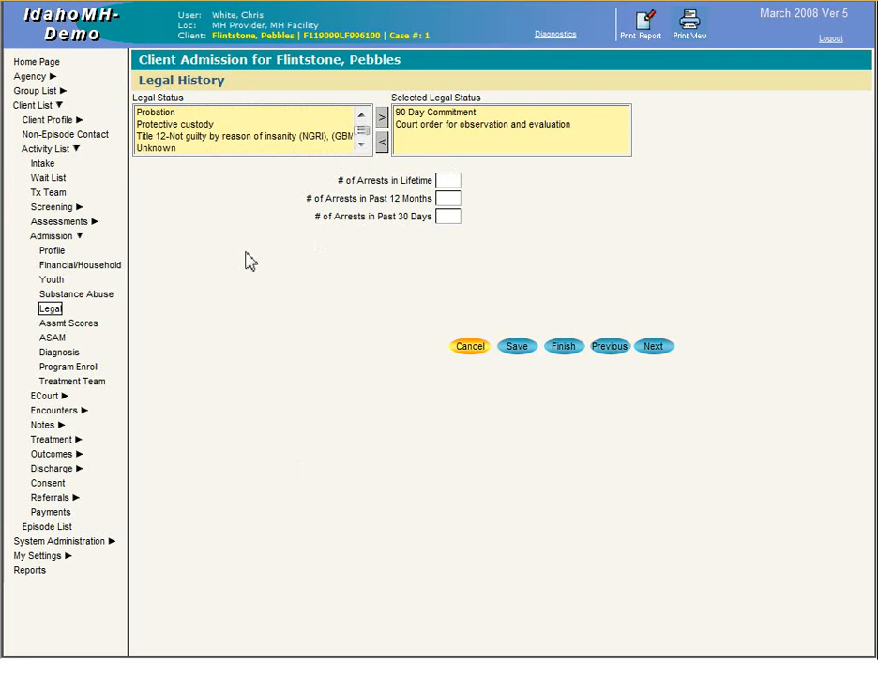
pyautogui.click(361, 115)
pyautogui.click(361, 115)
pyautogui.click(362, 114)
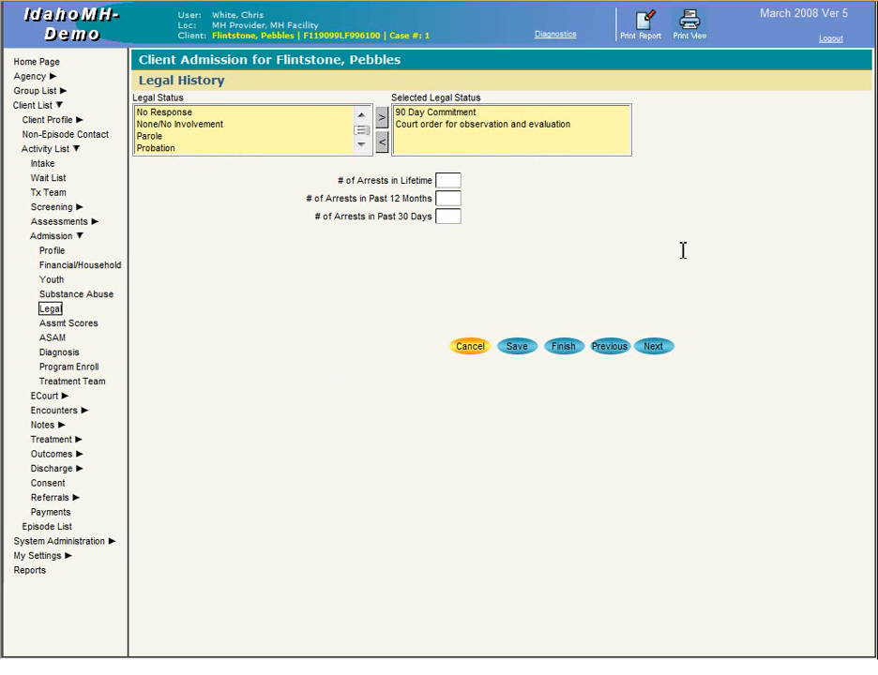
pyautogui.moveTo(627, 249); pyautogui.dragTo(455, 196)
pyautogui.click(451, 195)
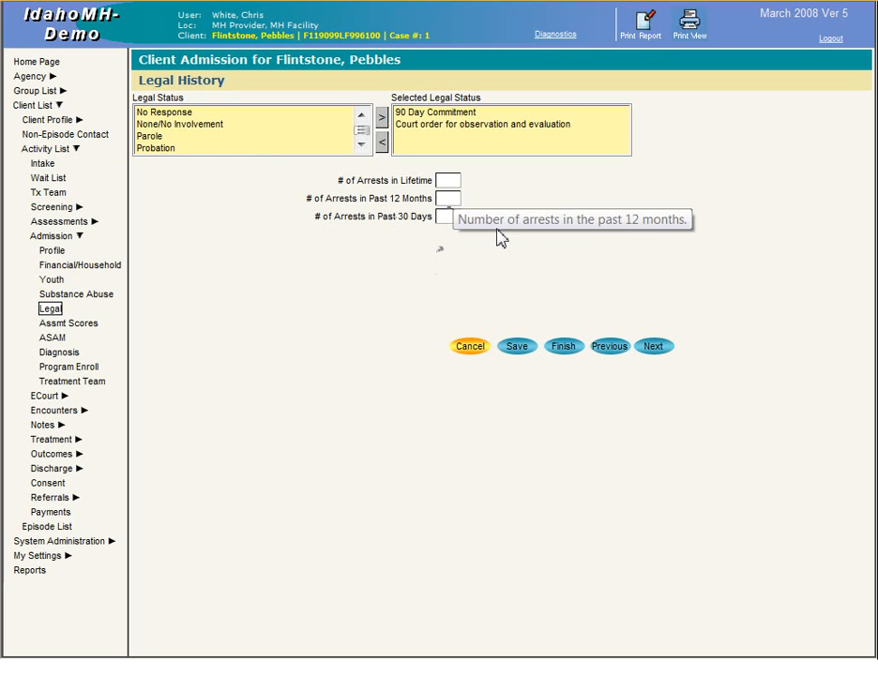
# - View the assessment scores, and in the ASAM rate Acute Intoxication and/or Withdrawal Potential with risk 1 and level of care II.3
pyautogui.click(64, 330)
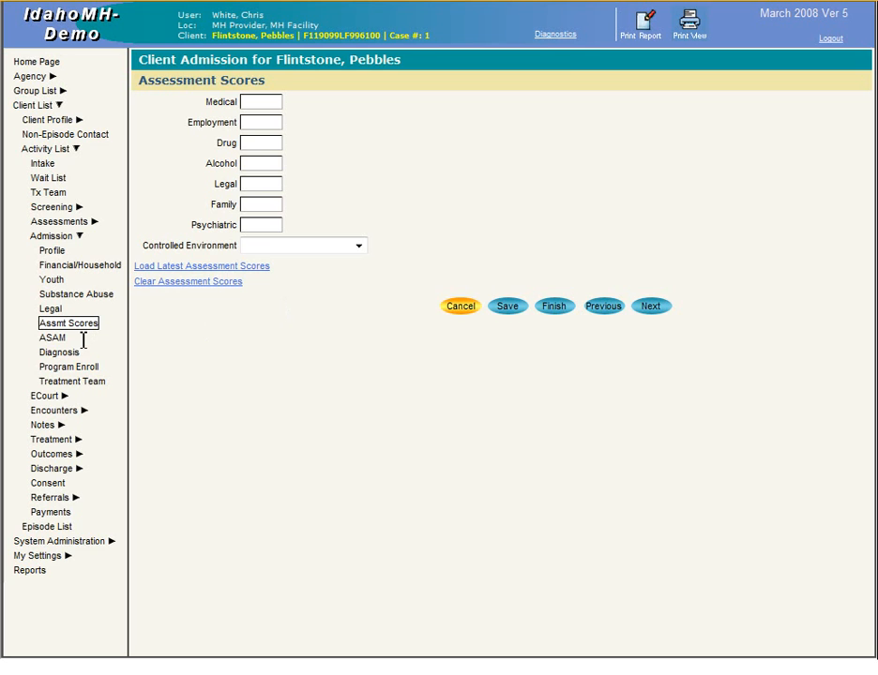
pyautogui.click(52, 340)
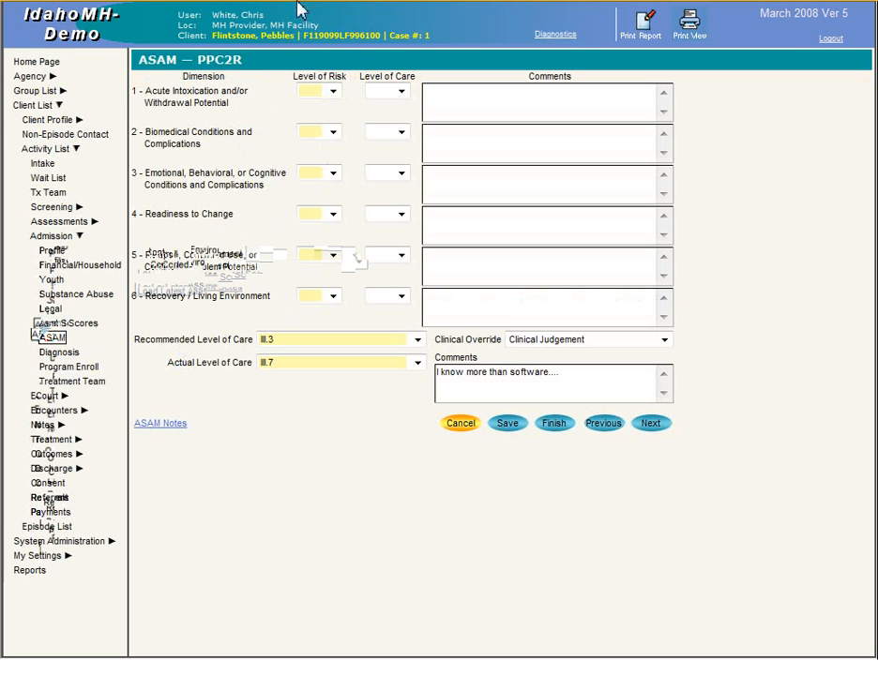
pyautogui.click(322, 90)
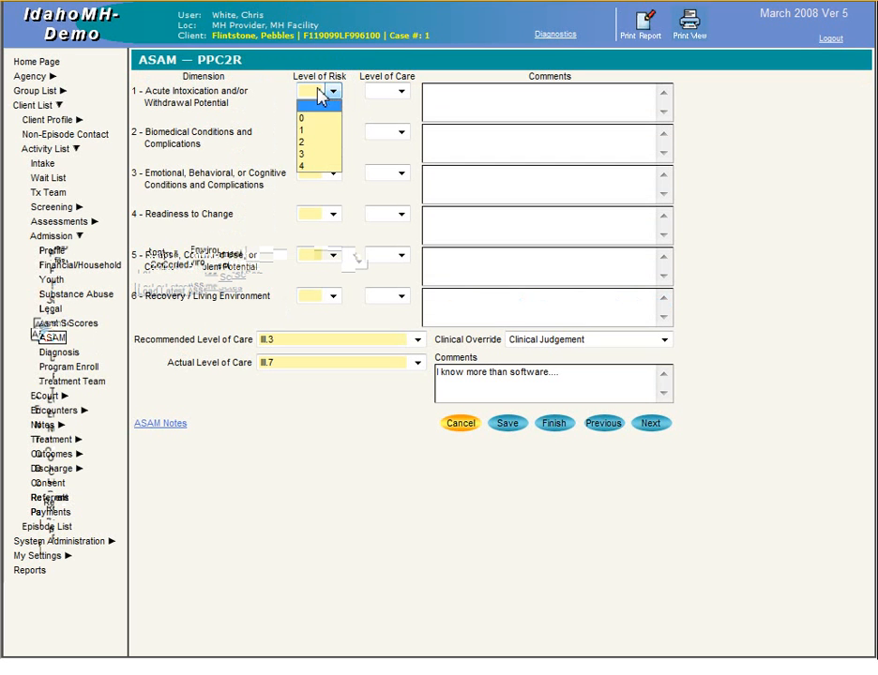
pyautogui.click(323, 131)
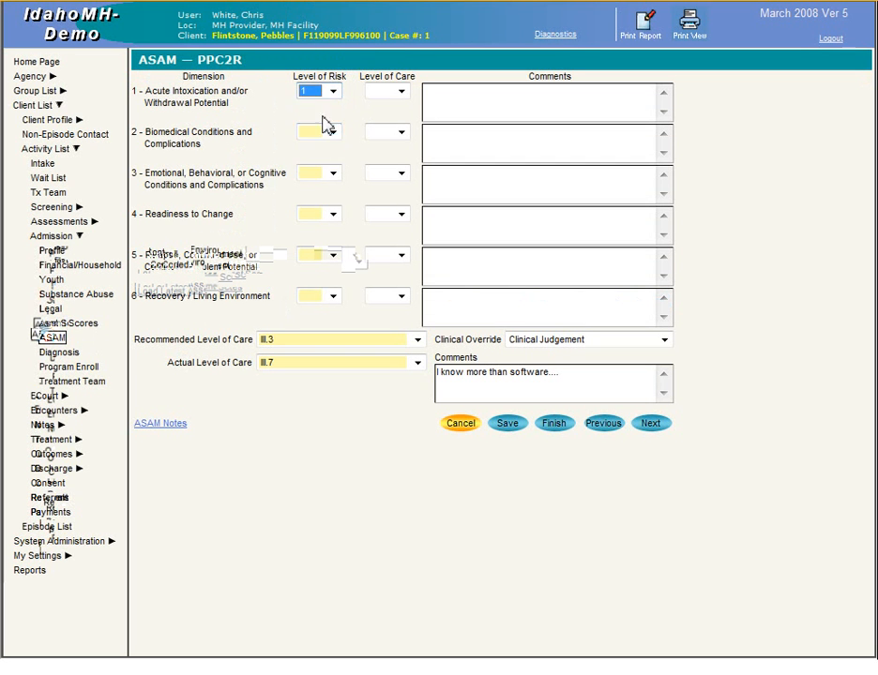
pyautogui.click(399, 91)
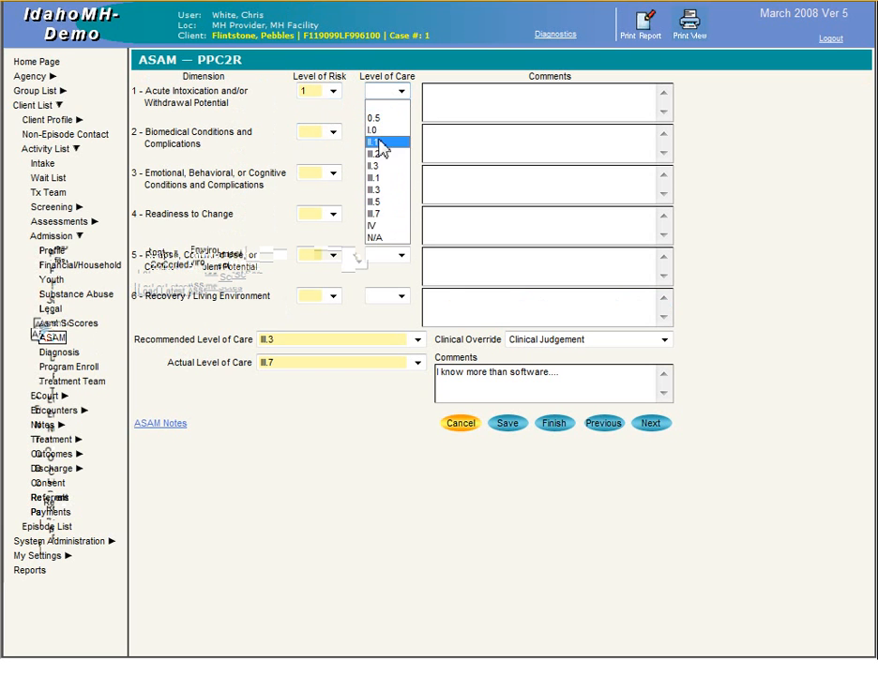
pyautogui.click(383, 166)
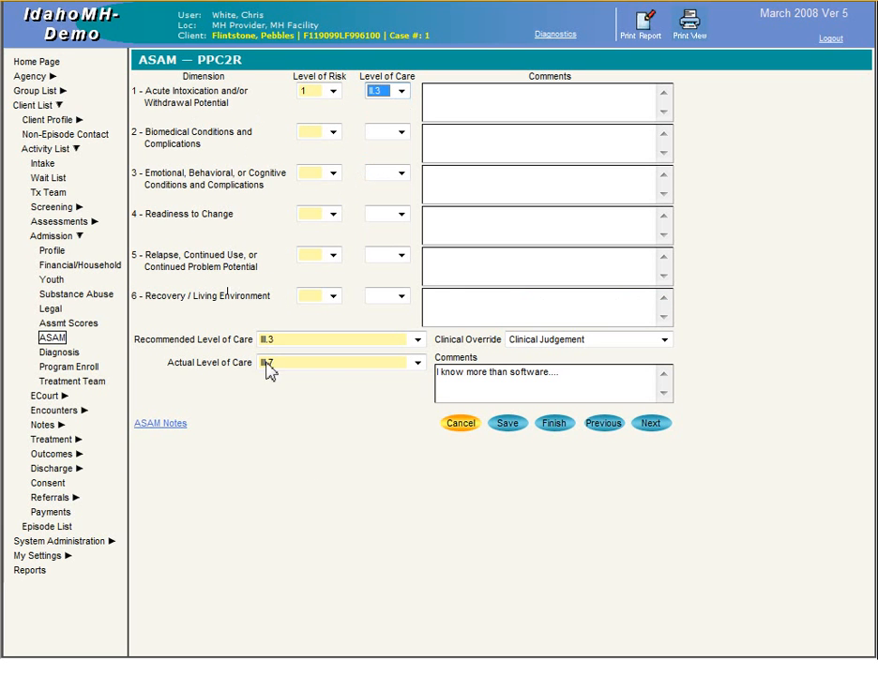
# - Review the clinical override comments and save the ASAM page
pyautogui.click(315, 481)
pyautogui.tripleClick(501, 373)
pyautogui.click(435, 386)
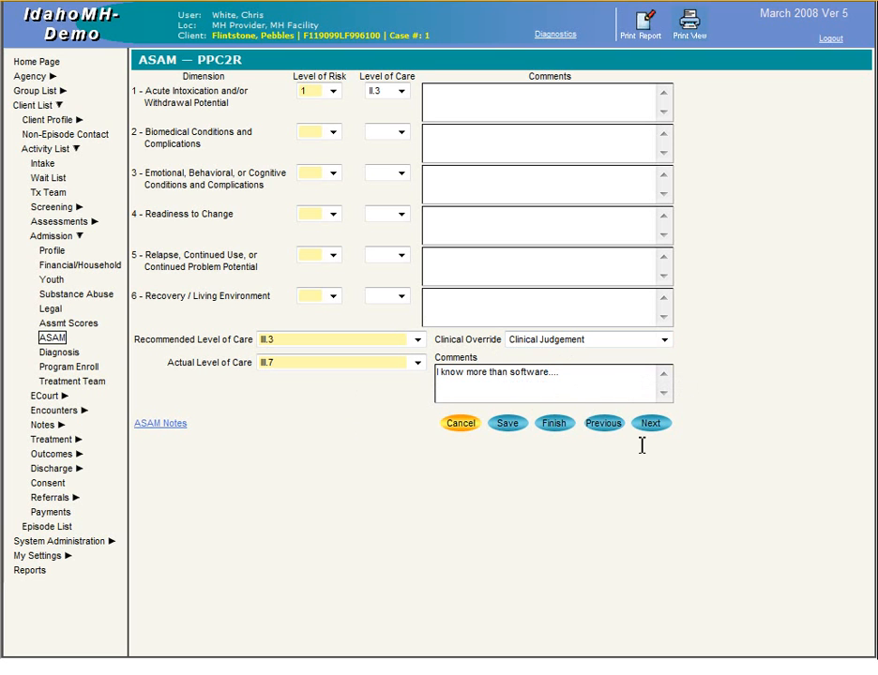
pyautogui.tripleClick(479, 373)
pyautogui.click(315, 411)
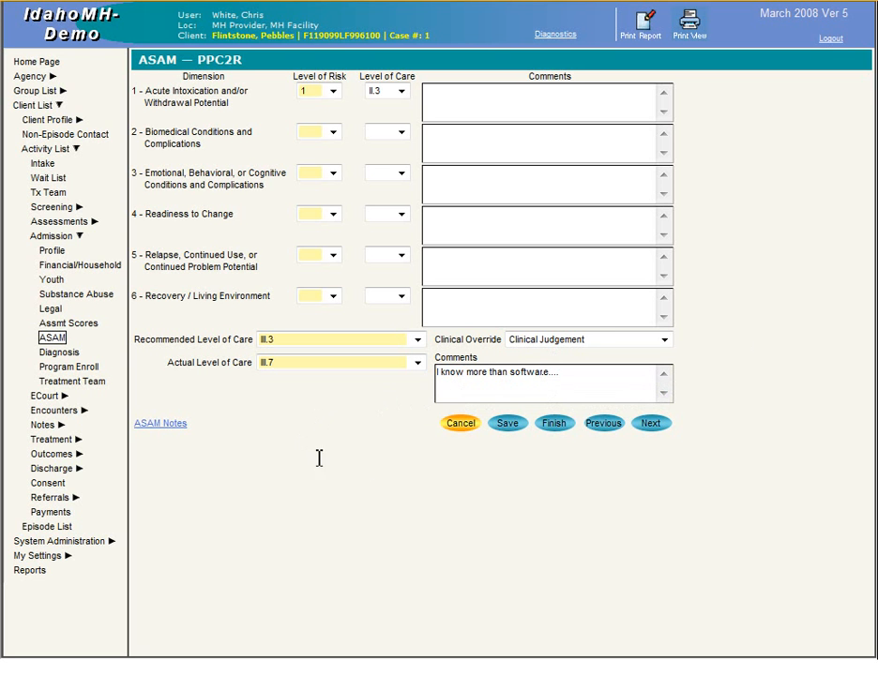
pyautogui.click(506, 423)
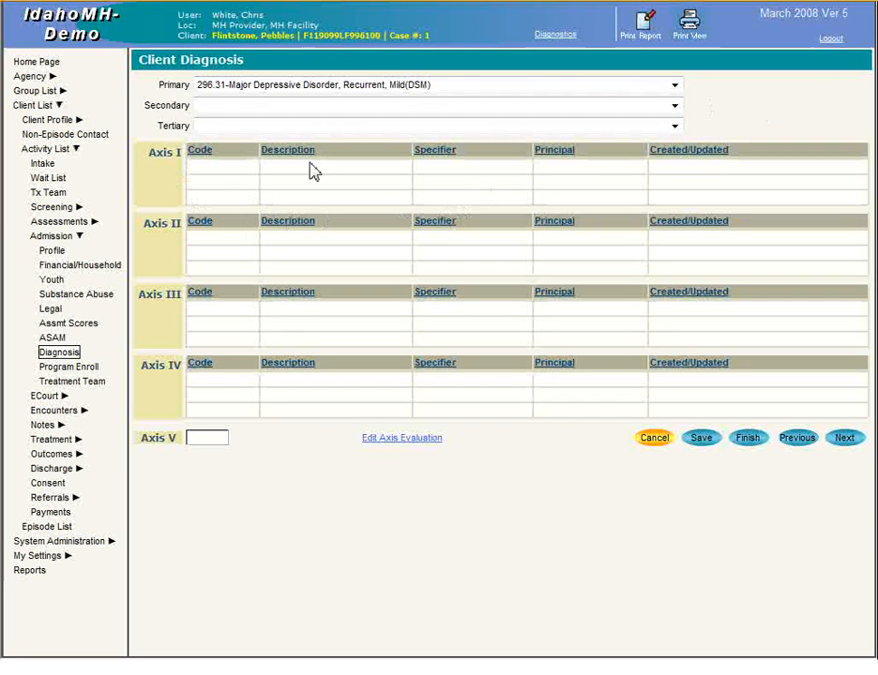
# - Open the axis evaluation from the client diagnosis, try adding an Axis I entry and look at the available diagnoses
pyautogui.click(398, 438)
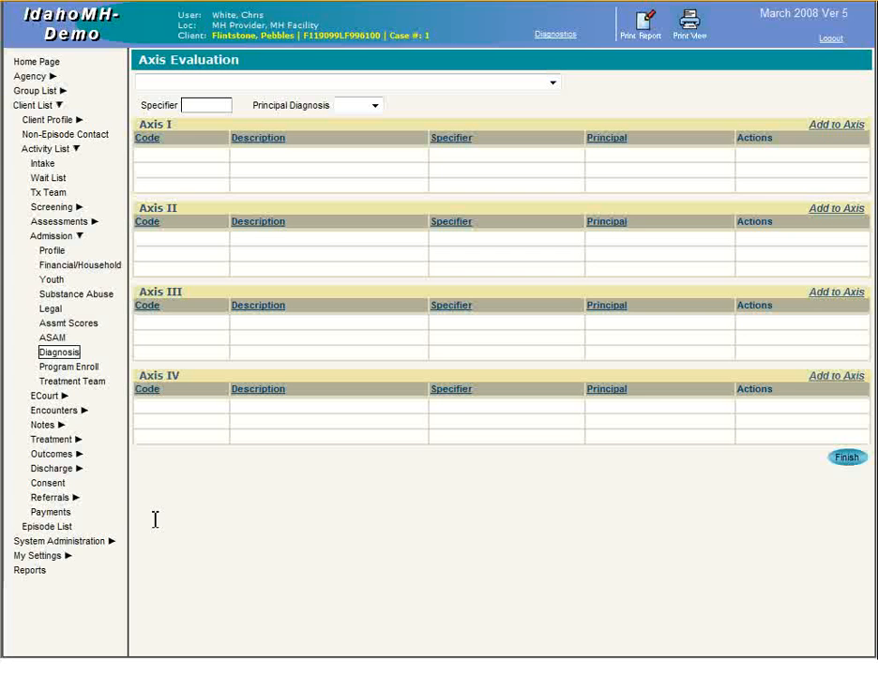
pyautogui.click(822, 127)
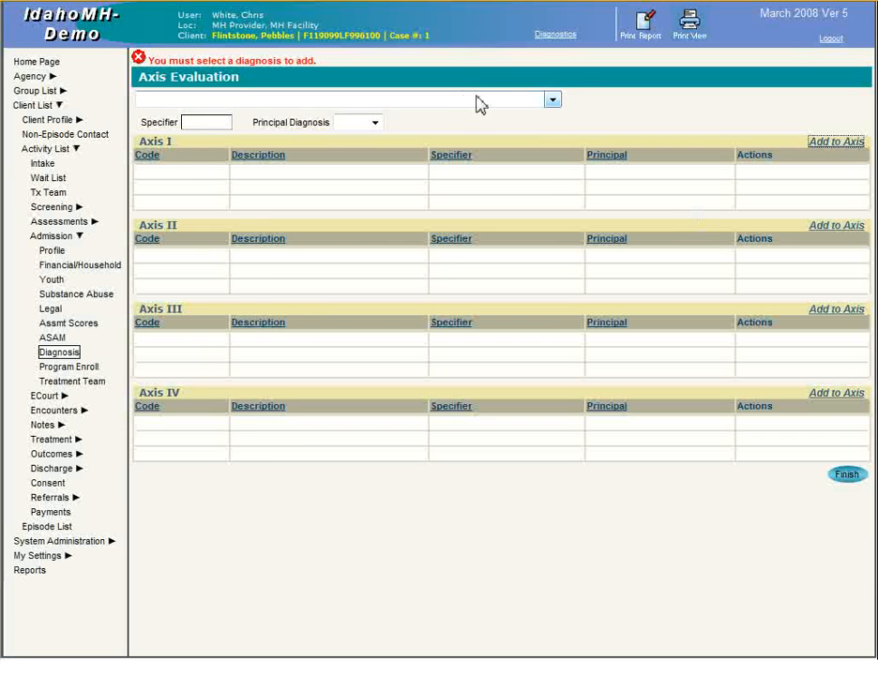
pyautogui.click(479, 100)
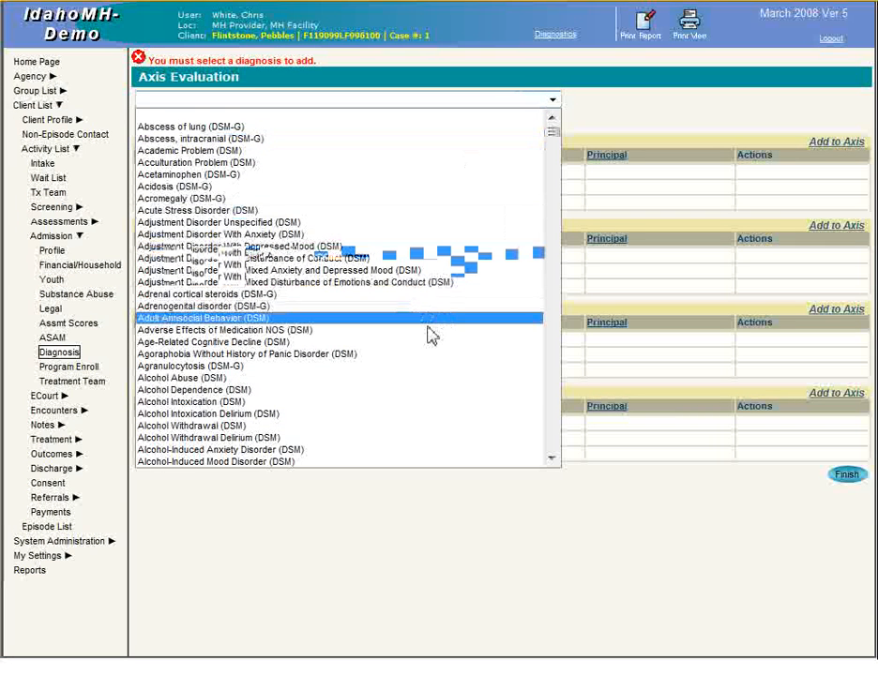
pyautogui.click(478, 544)
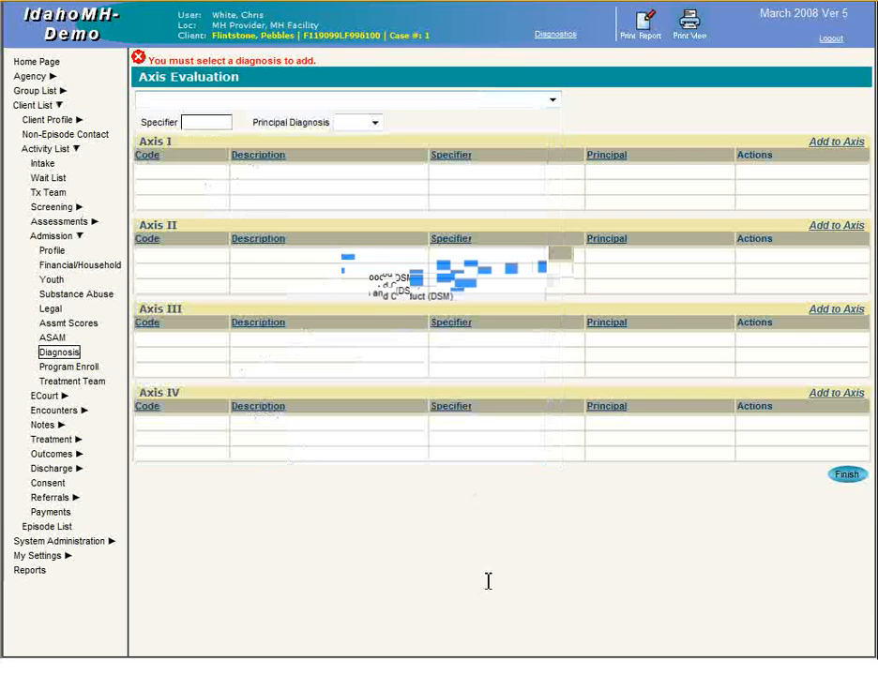
# - Review the client's program enrollments, including MH Outpatient, and open the admission's treatment team
pyautogui.click(66, 369)
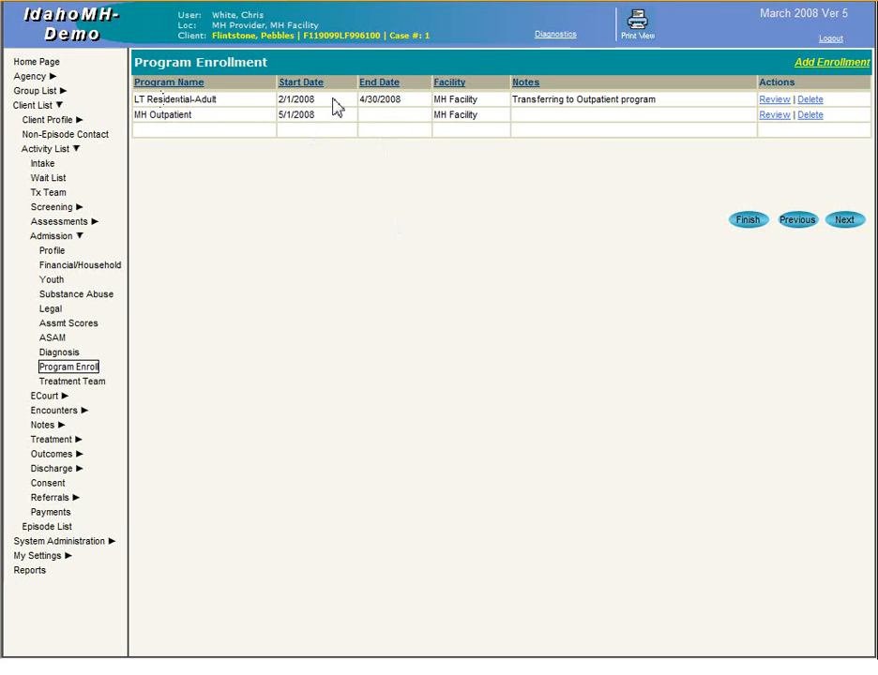
pyautogui.doubleClick(168, 117)
pyautogui.click(196, 147)
pyautogui.click(84, 385)
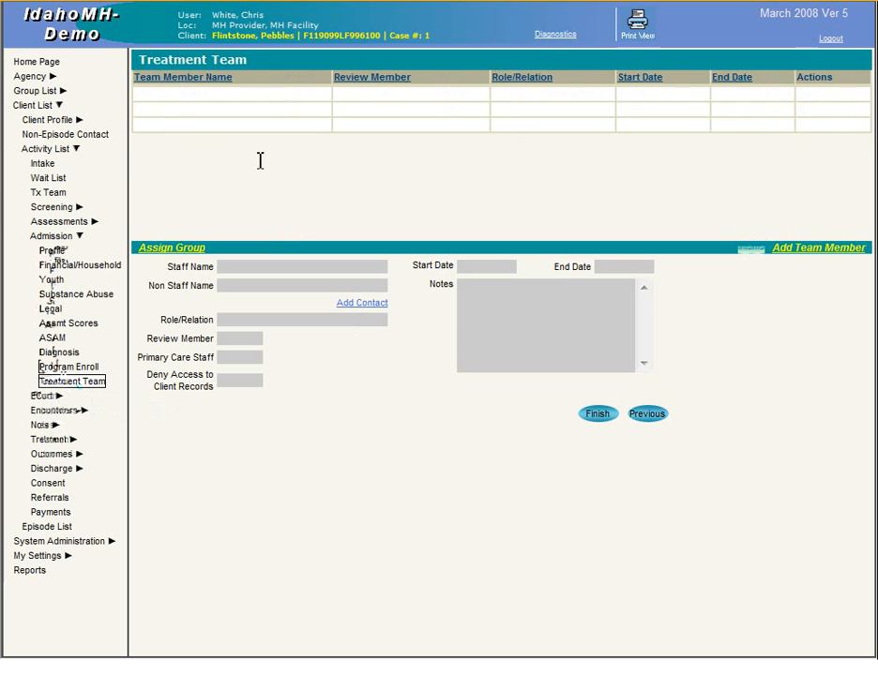